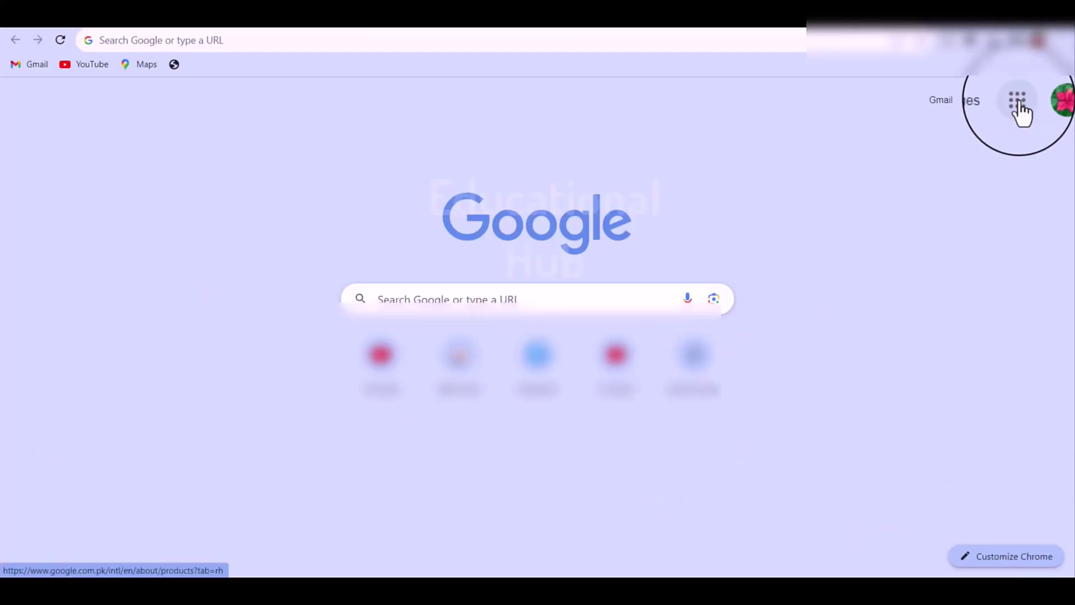
Open Google Docs from the Google apps grid in Chrome
left_click(1018, 101)
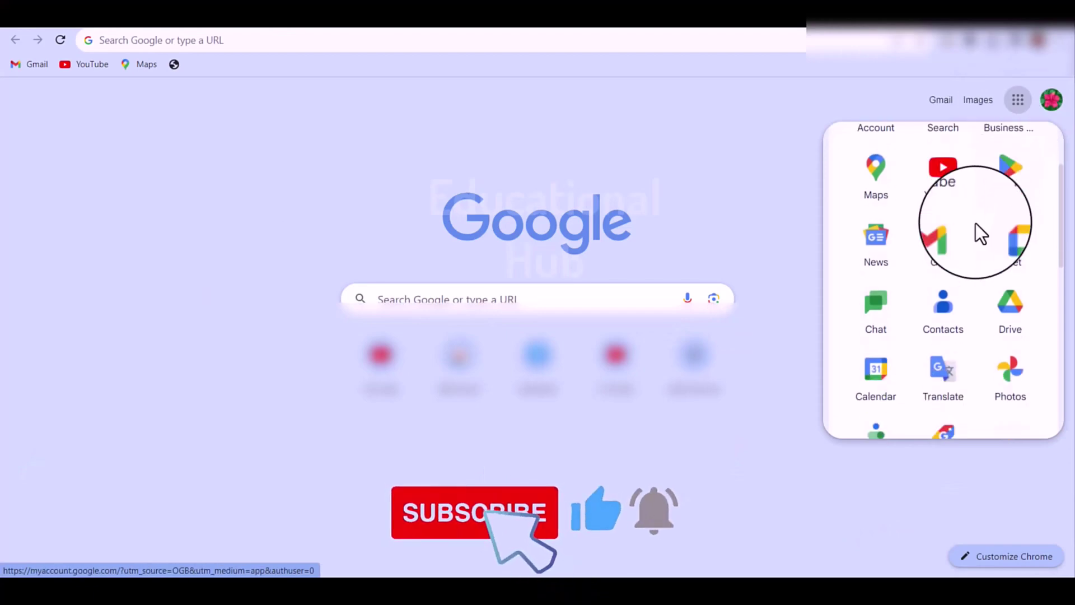
scroll(975, 223, "down", 2)
scroll(967, 252, "down", 2)
scroll(957, 294, "down", 2)
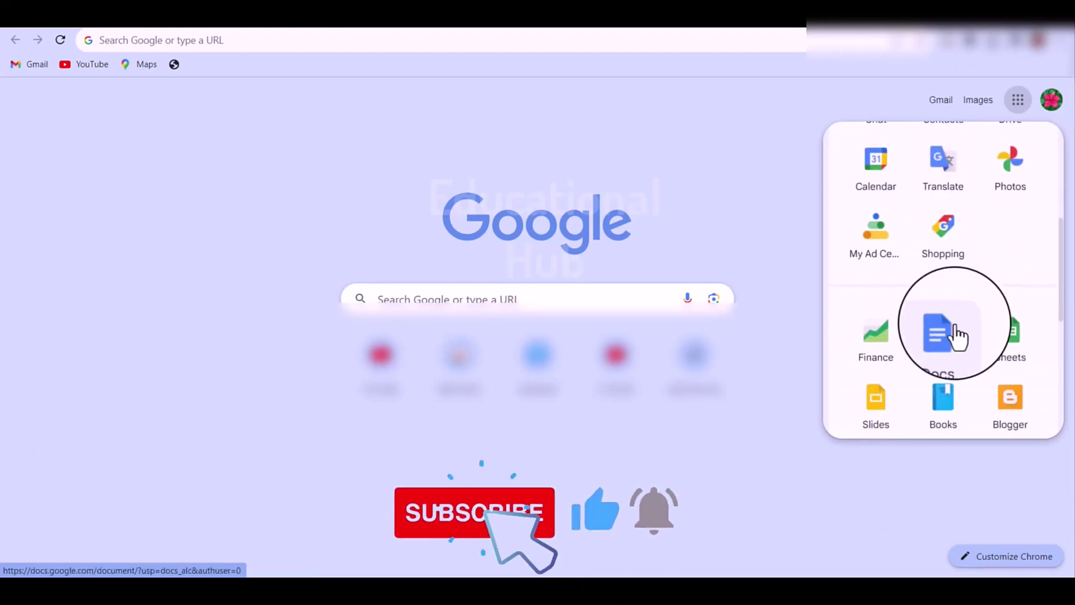
left_click(950, 336)
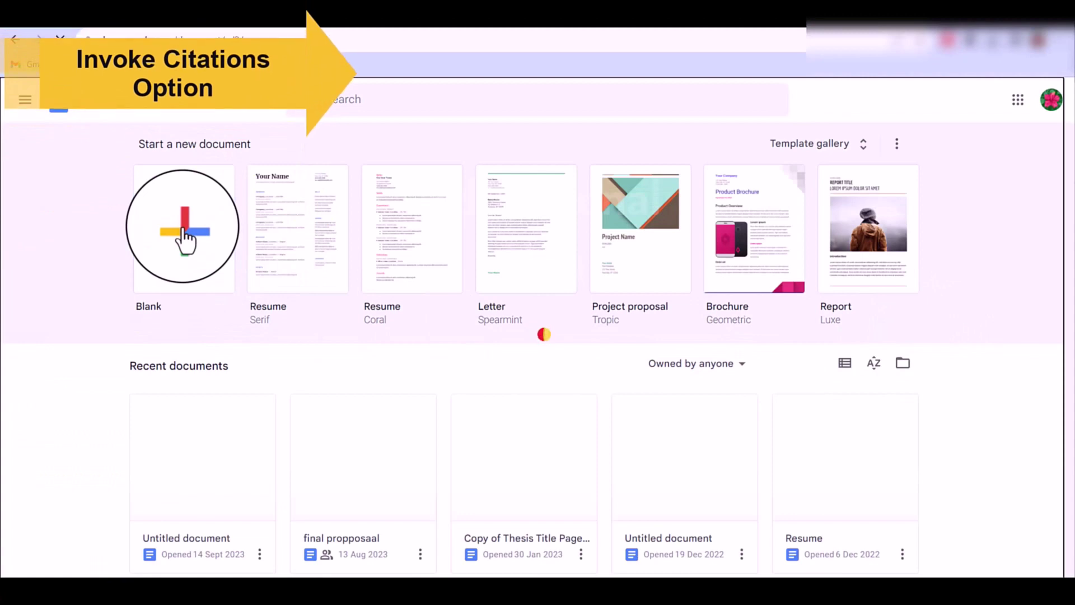
Create a blank untitled document and show the Citations sidebar from Tools
left_click(185, 239)
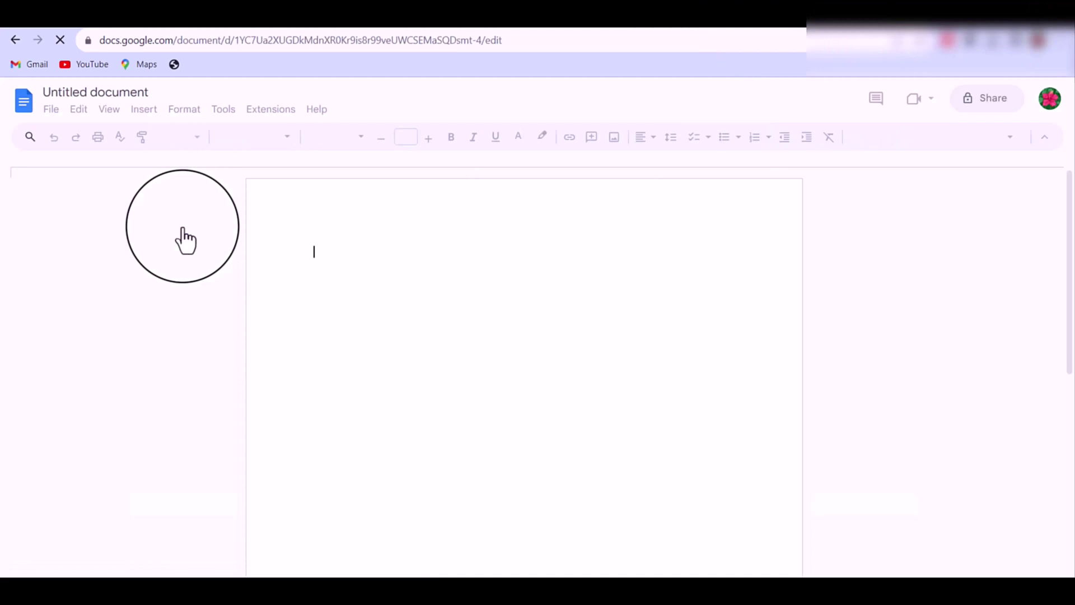
left_click(224, 110)
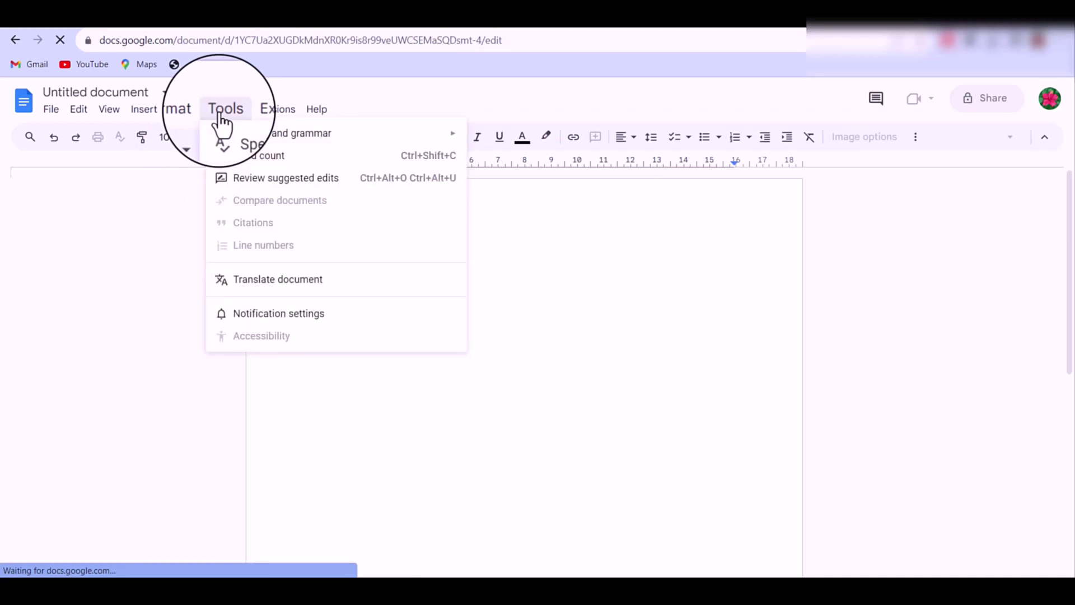
left_click(255, 225)
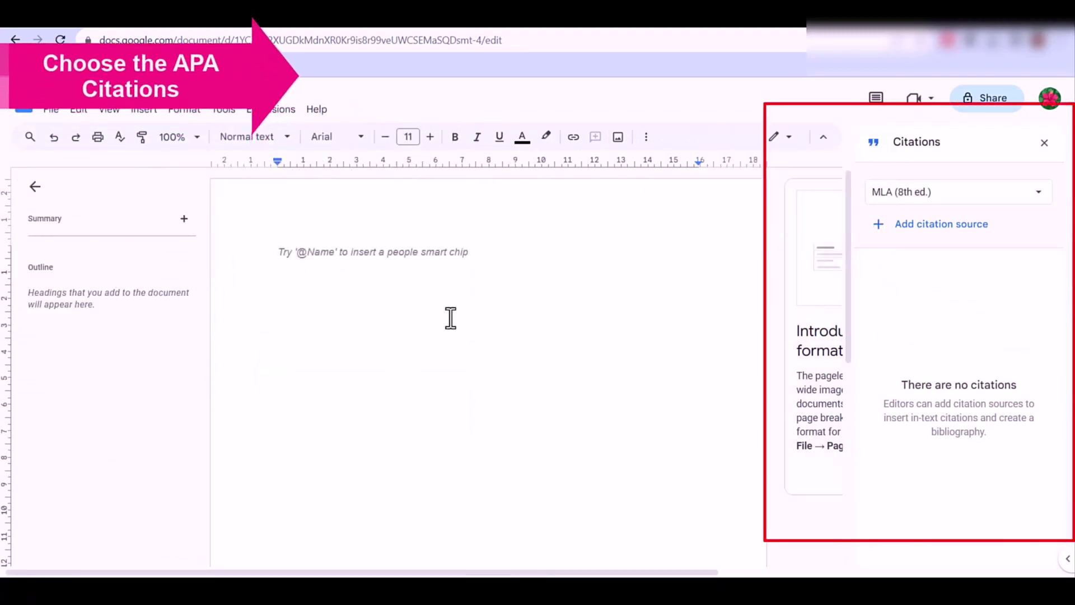
Switch the Citations sidebar style from MLA (8th ed.) to APA (7th ed.)
left_click(1030, 199)
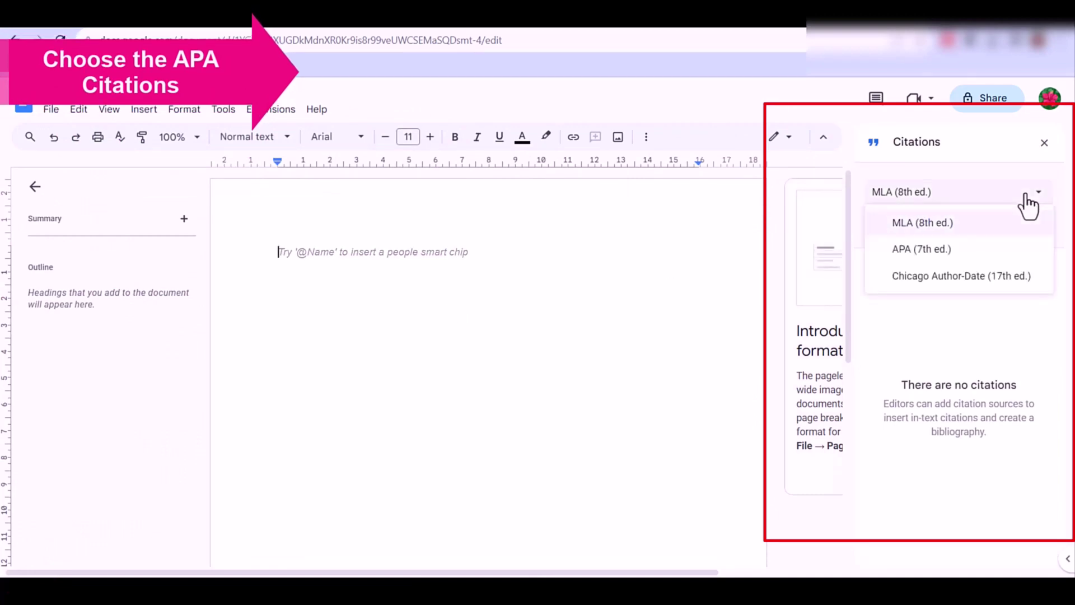
left_click(965, 252)
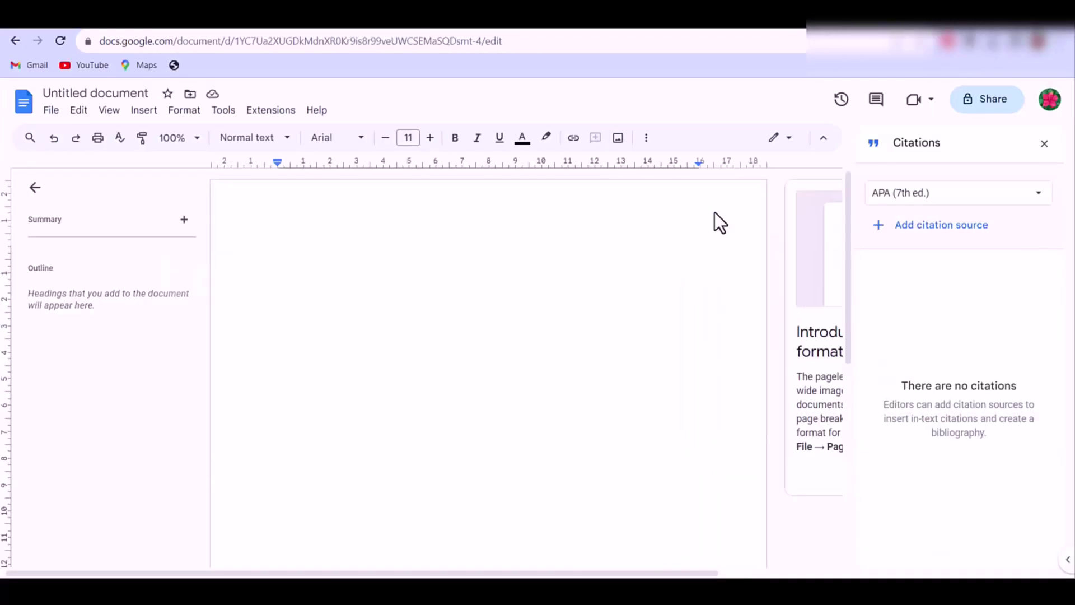
Add a new citation source with type Journal article, accessed by Website
left_click(928, 225)
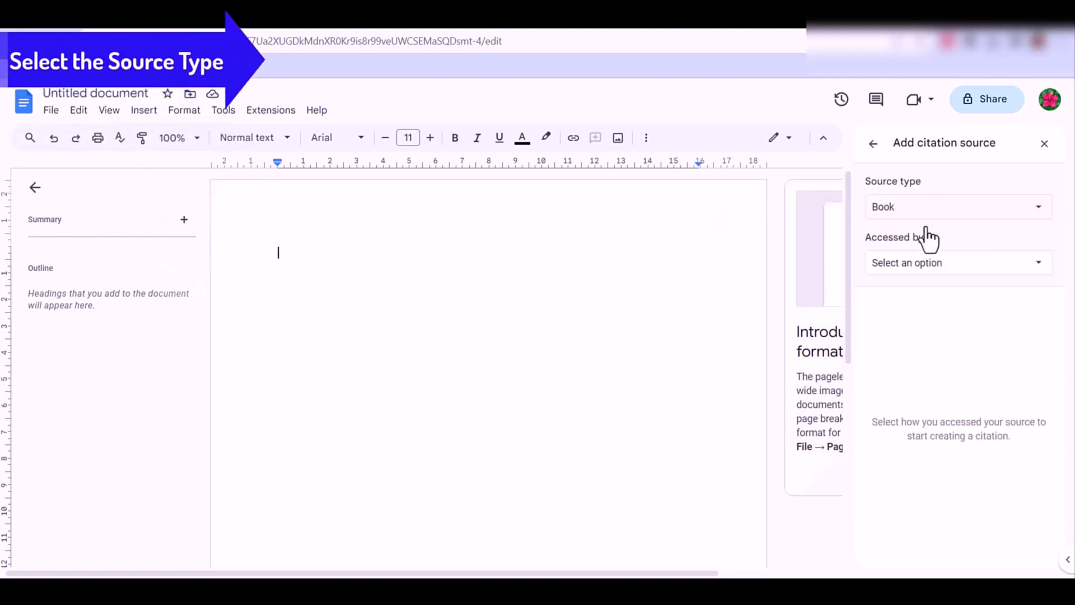
left_click(934, 207)
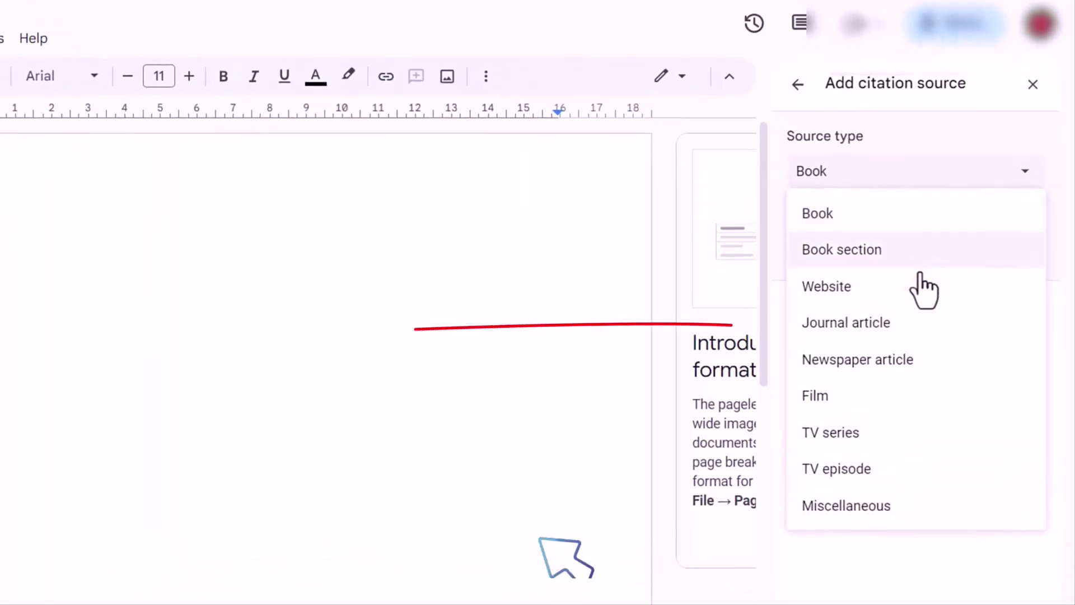
left_click(895, 337)
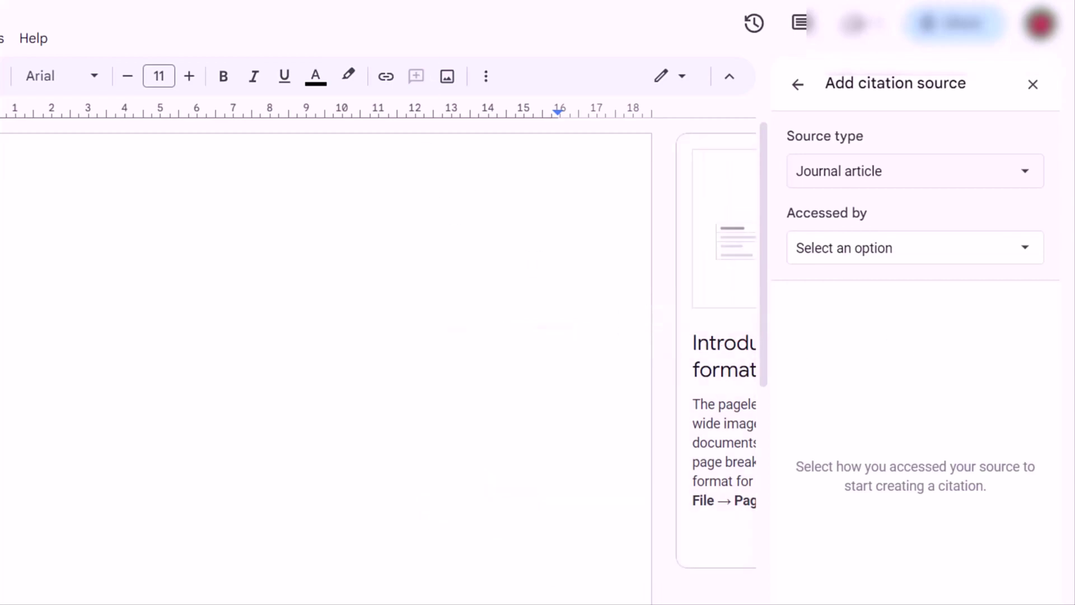
left_click(825, 327)
Enter corporate author Google, article and journal titles, volume 22, issue, pages 24, March 2022, and URL
left_click(833, 356)
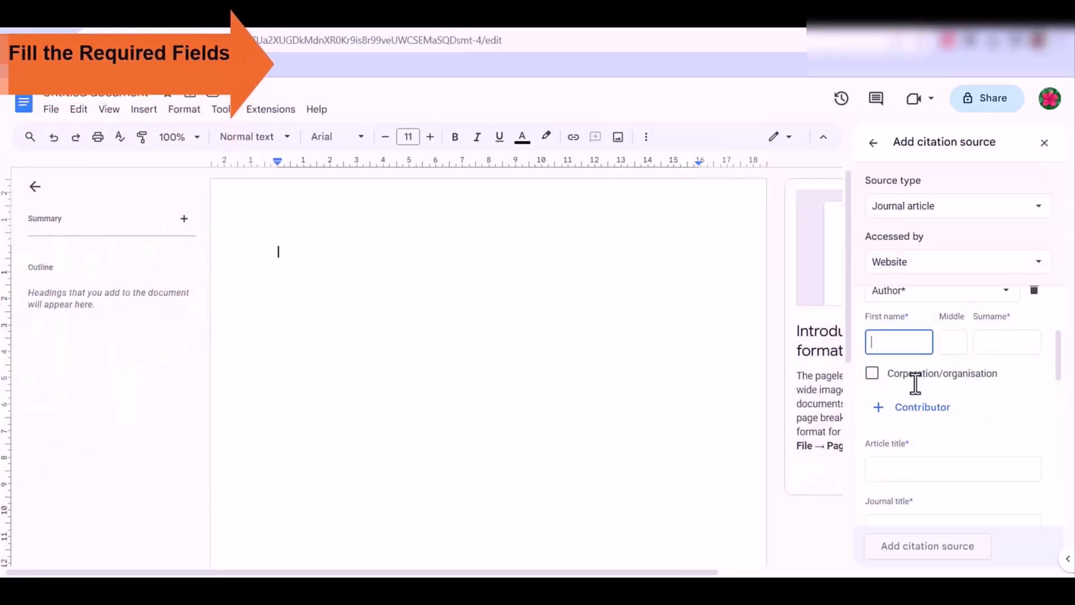
scroll(915, 384, "down", 2)
scroll(903, 369, "down", 3)
scroll(899, 361, "down", 3)
scroll(897, 357, "down", 3)
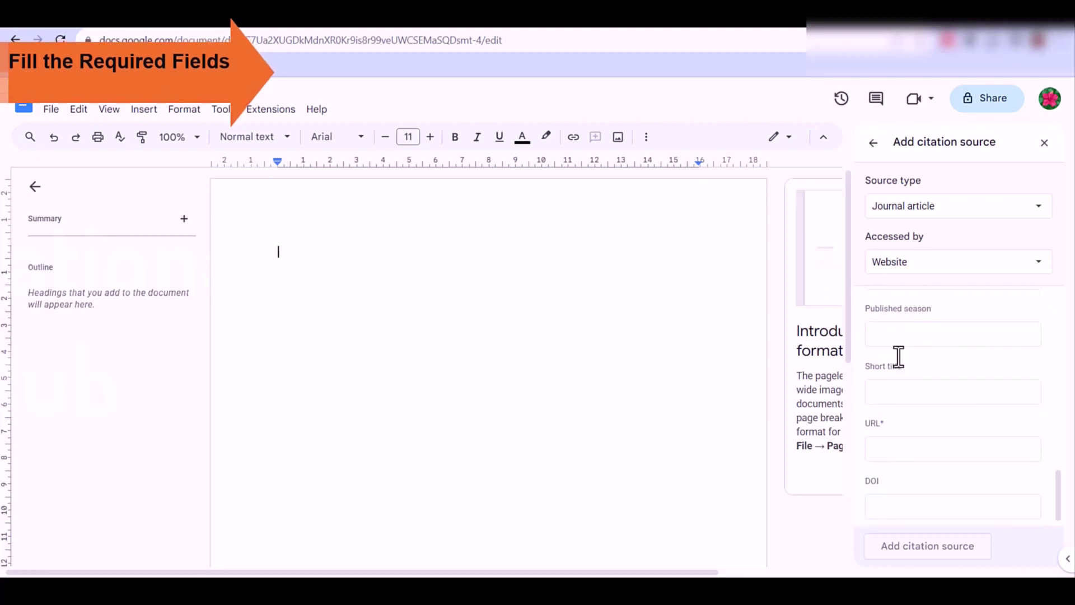
scroll(898, 357, "up", 3)
scroll(898, 357, "up", 3)
scroll(898, 356, "up", 3)
scroll(898, 356, "up", 2)
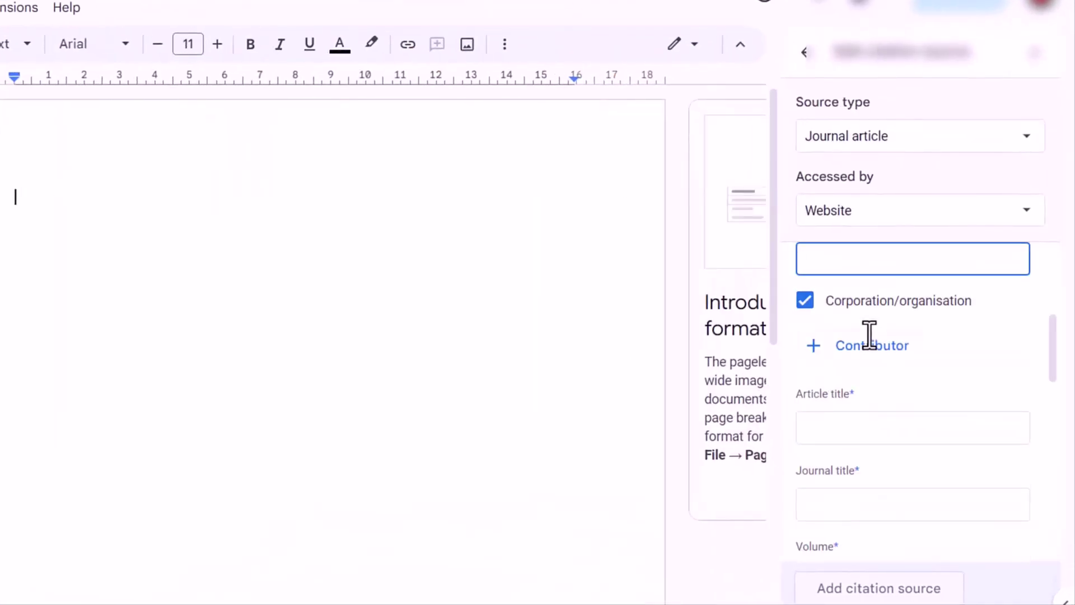
type("Google")
scroll(878, 292, "down", 1)
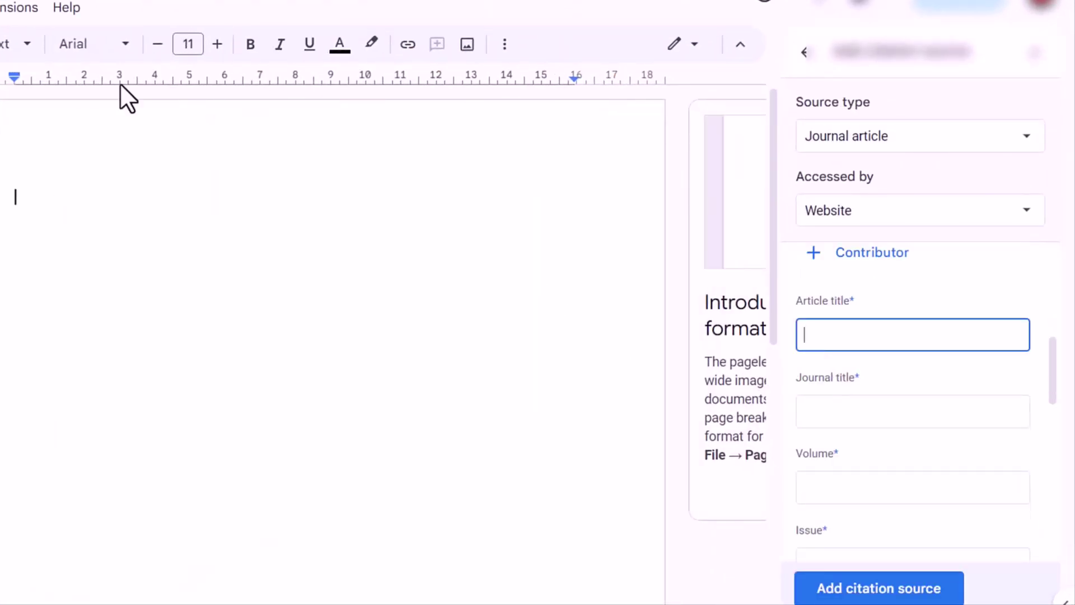
left_click(871, 333)
type("Documents of google docs")
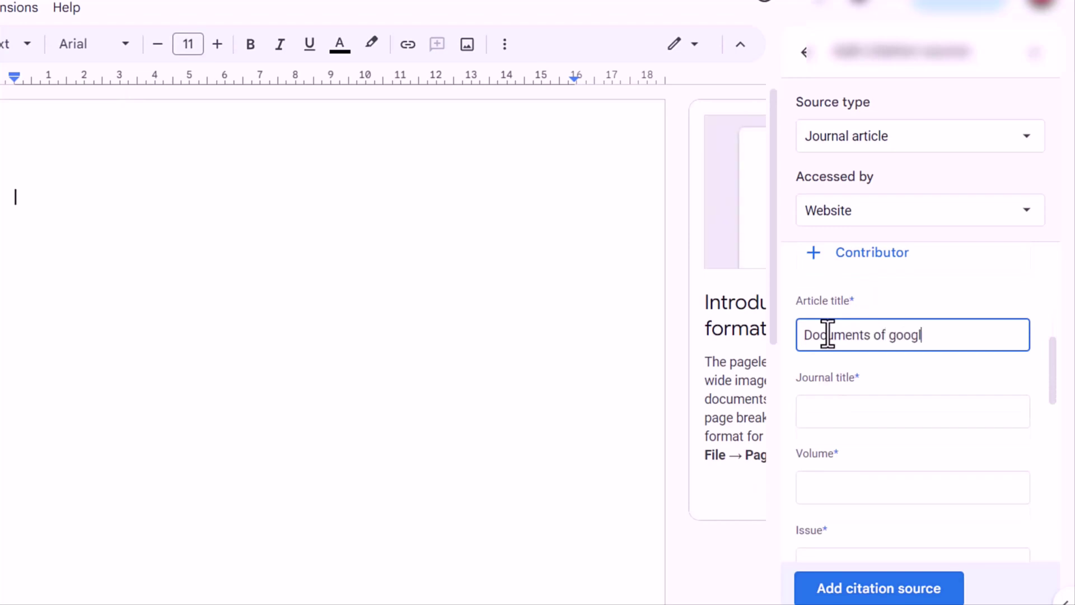
left_click(848, 412)
type("international journals")
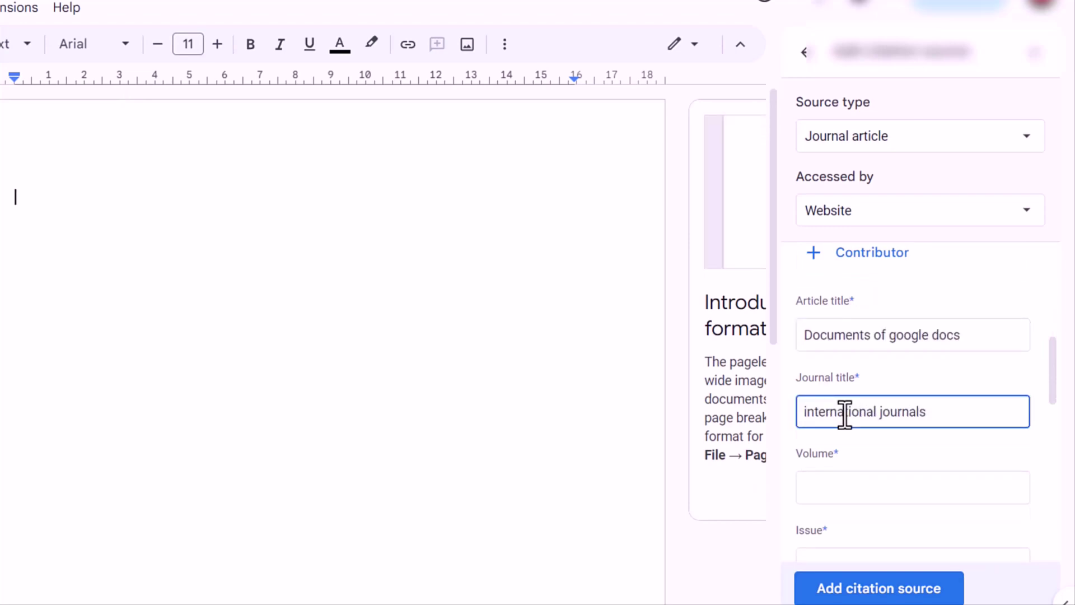
left_click(848, 485)
type("22")
scroll(857, 420, "down", 2)
left_click(858, 376)
type("2")
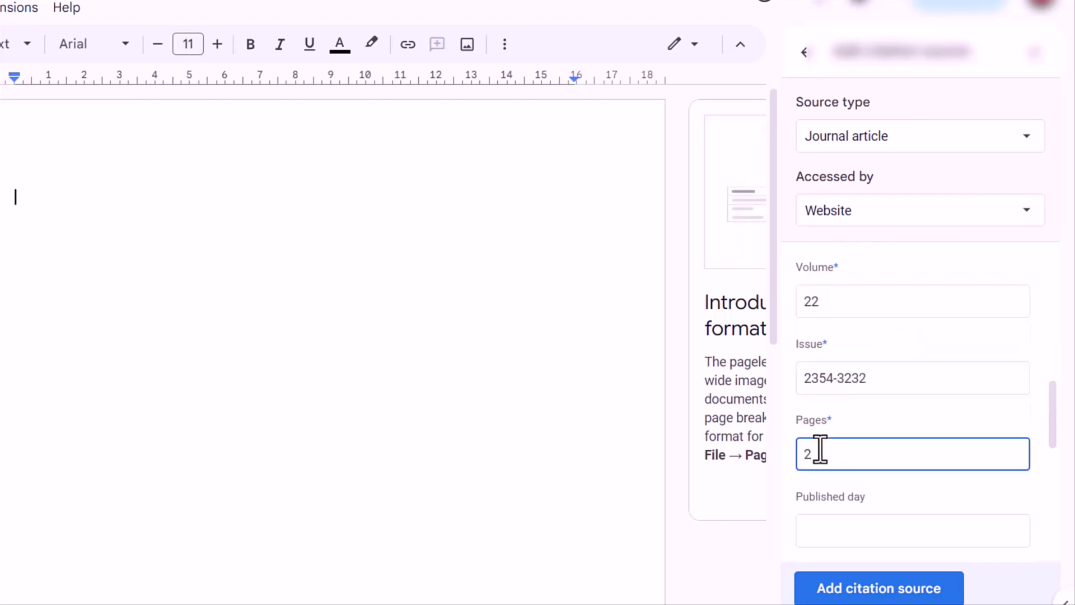
type("4")
scroll(838, 435, "down", 1)
key("Tab")
type("12.05.20")
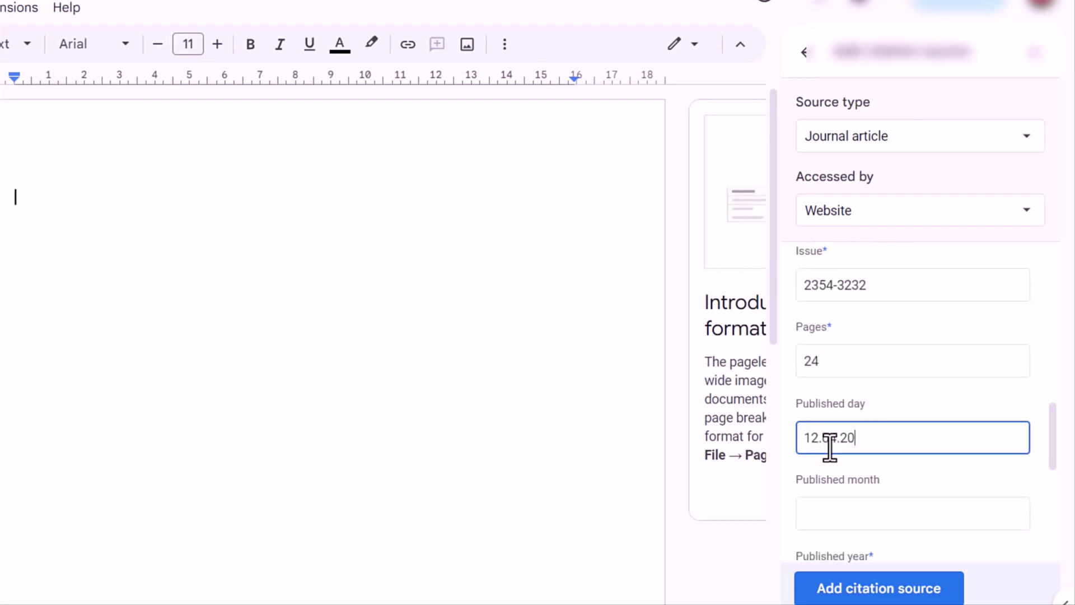
type("22")
left_click(837, 425)
type("March")
left_click(840, 458)
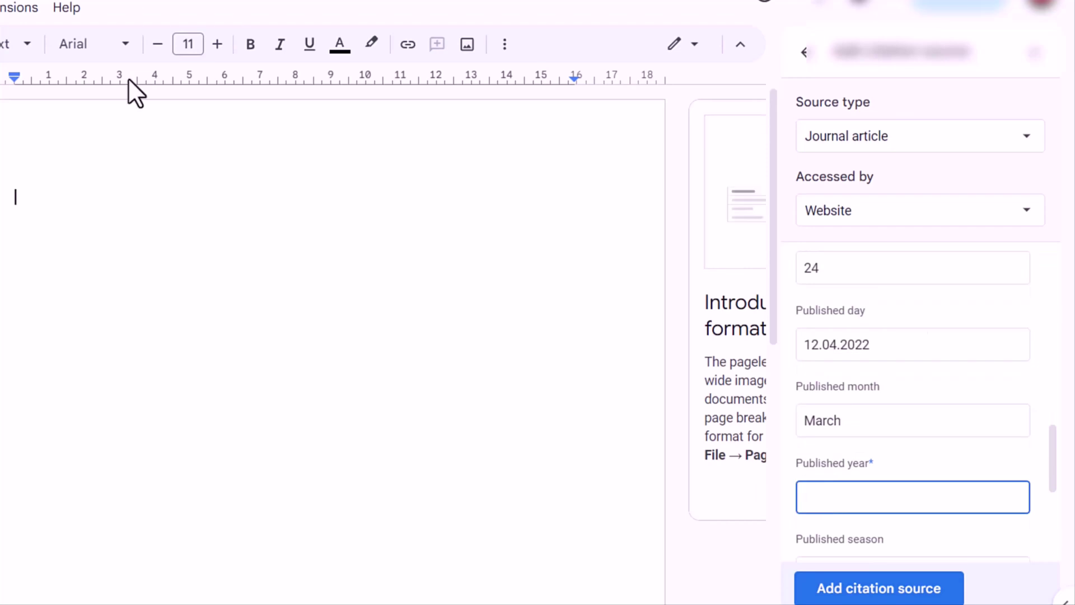
scroll(857, 336, "down", 2)
type("2022")
scroll(856, 378, "down", 2)
left_click(825, 444)
type("www")
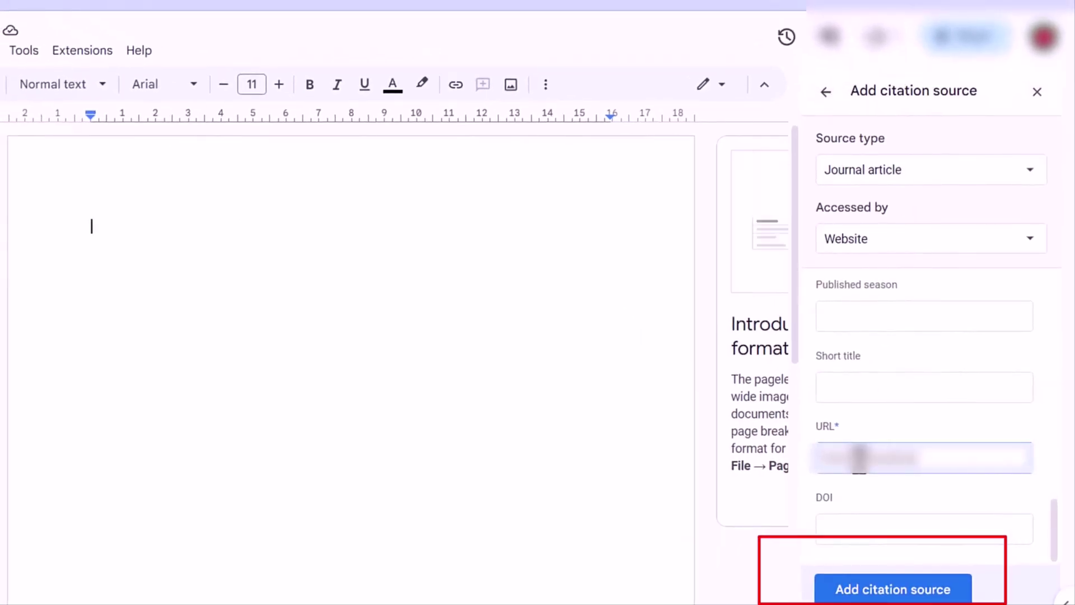
scroll(924, 379, "up", 5)
scroll(957, 391, "up", 5)
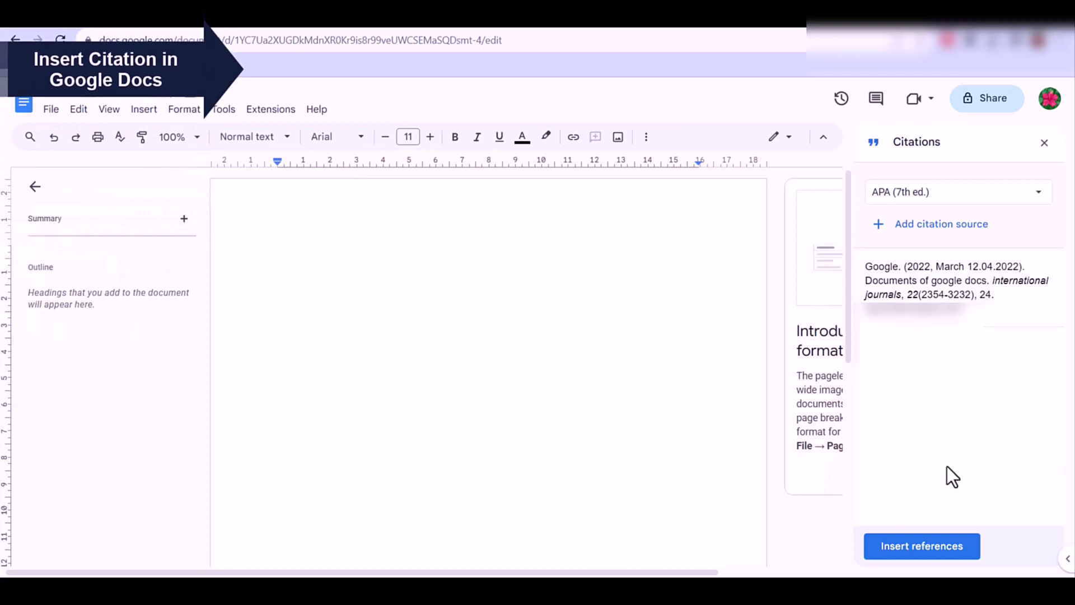
Insert the References list with the Google APA entry and dismiss the uncited-sources tip
left_click(921, 545)
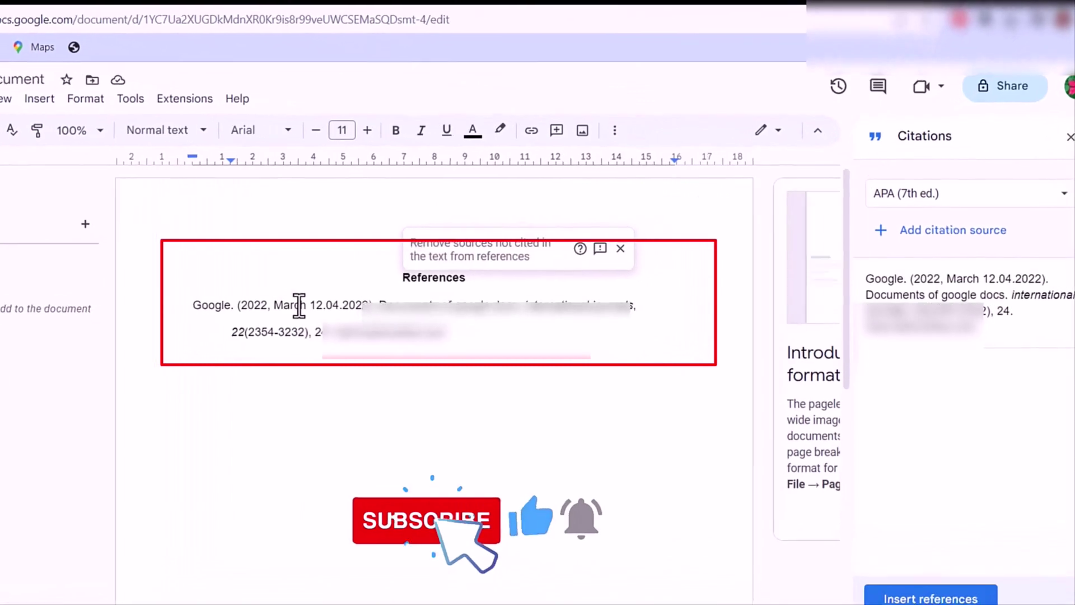
left_click(614, 251)
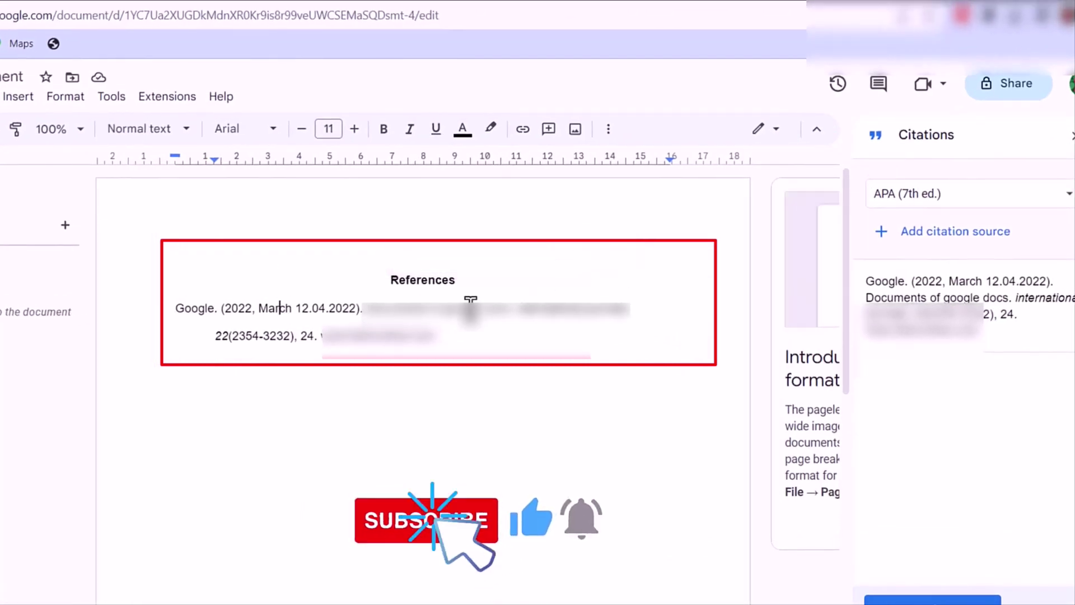
left_click(342, 307)
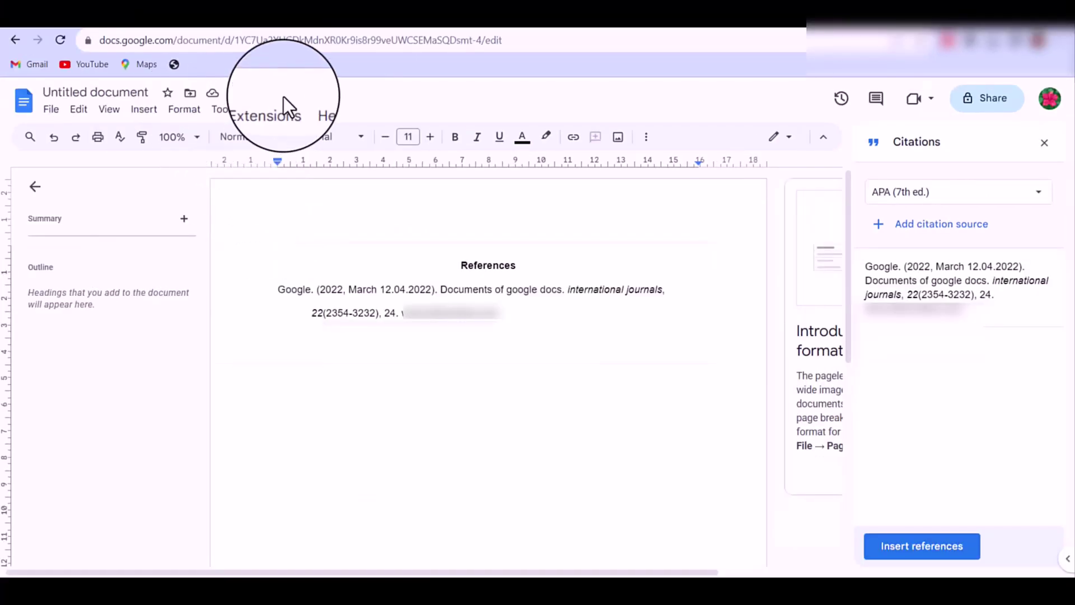
Export the document from File > Download as Microsoft Word (.docx)
left_click(51, 108)
mouse_move(93, 257)
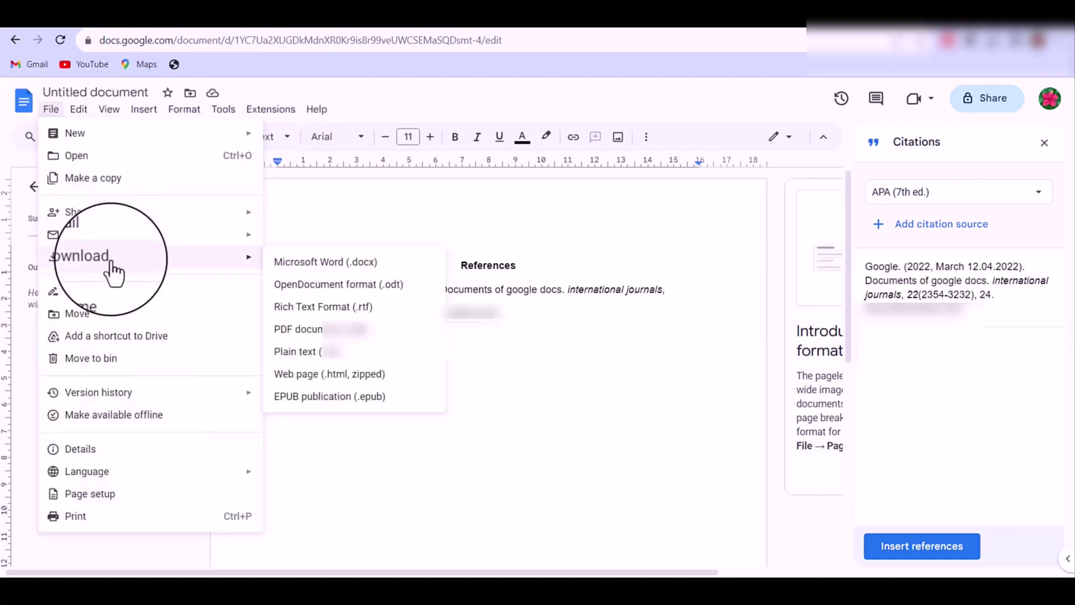
left_click(339, 273)
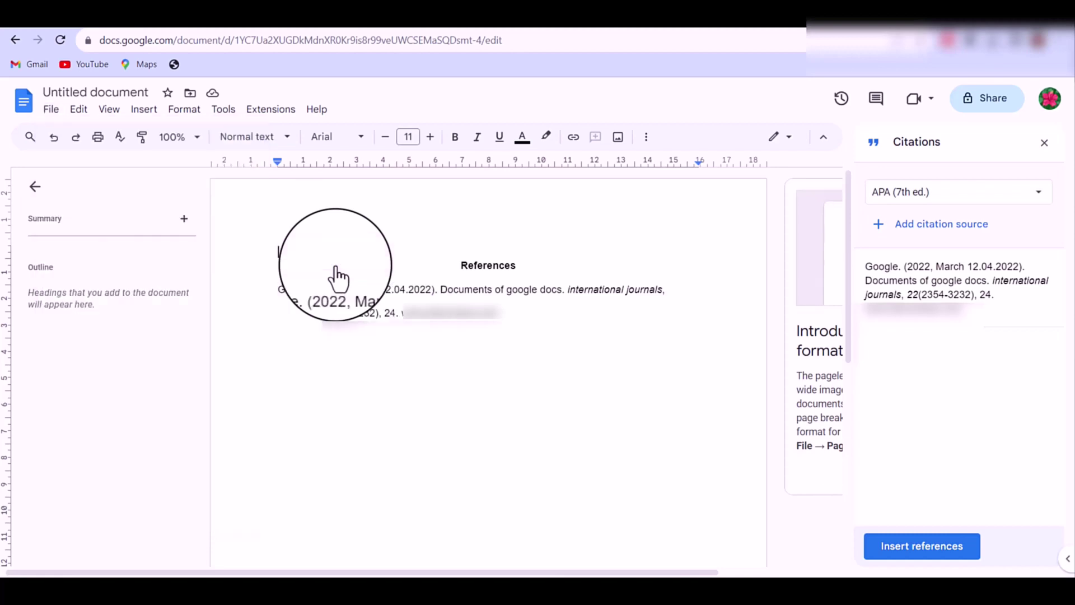